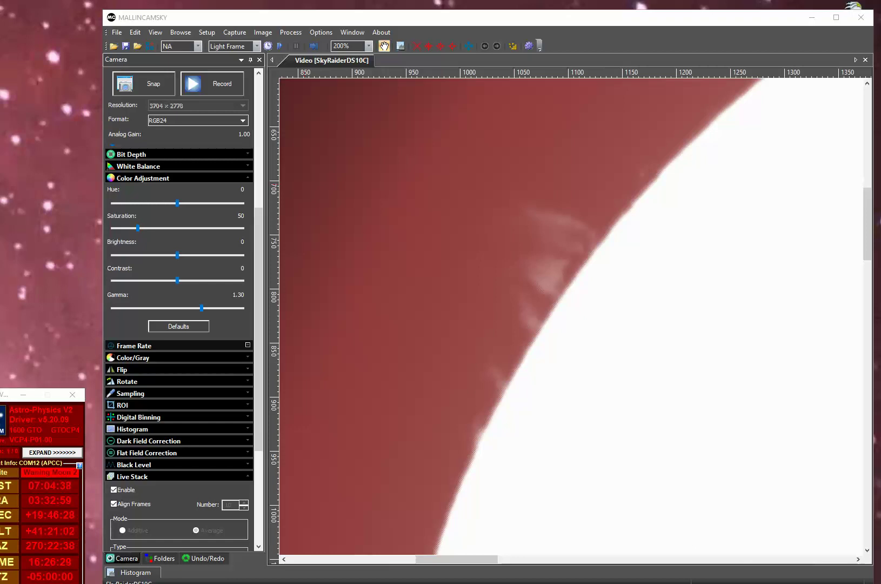
Zoom the live solar video out to 75% to show more of the disc's edge
scroll(466, 342, down, 3)
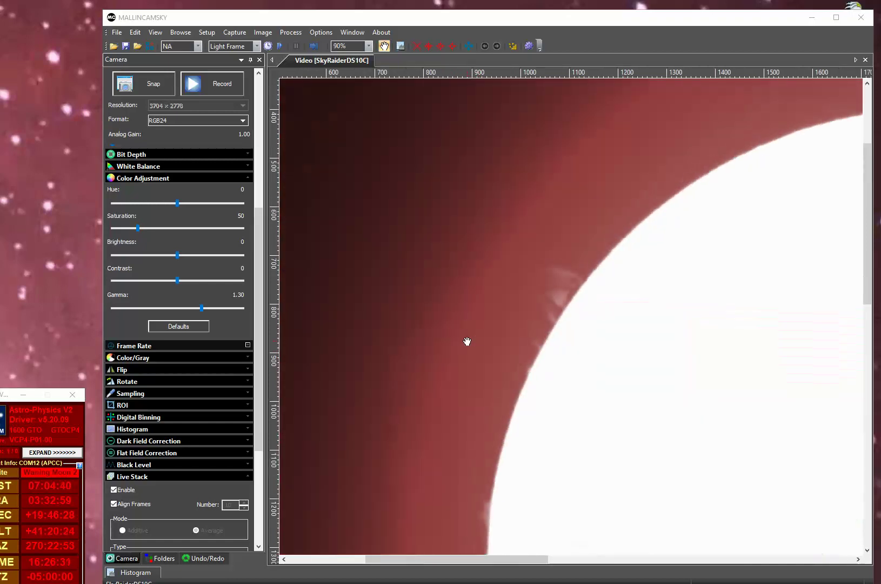
scroll(467, 341, down, 1)
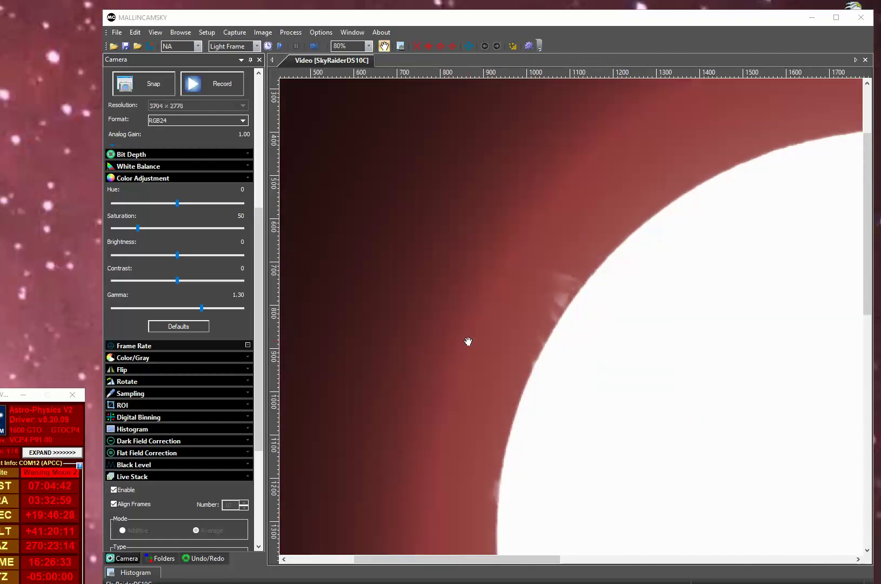
scroll(468, 341, down, 1)
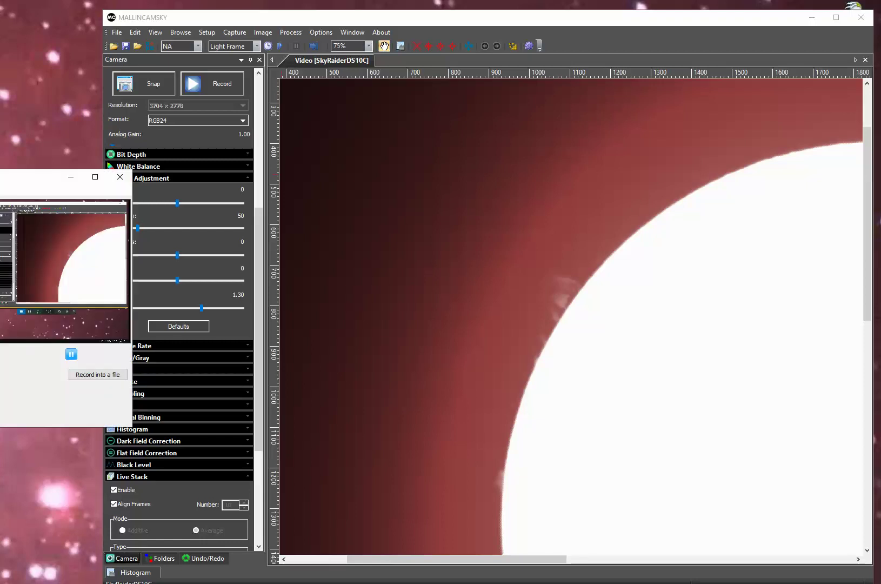
Switch to KVYcam, start a desktop area selection and place its frame at the MALLINCAMSKY window's upper-left corner
drag(1, 177, 413, 211)
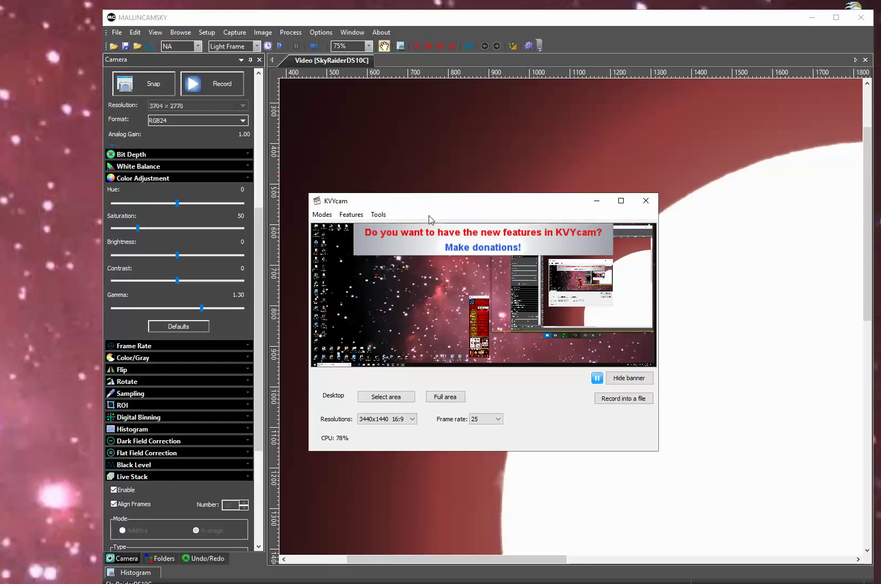
click(323, 215)
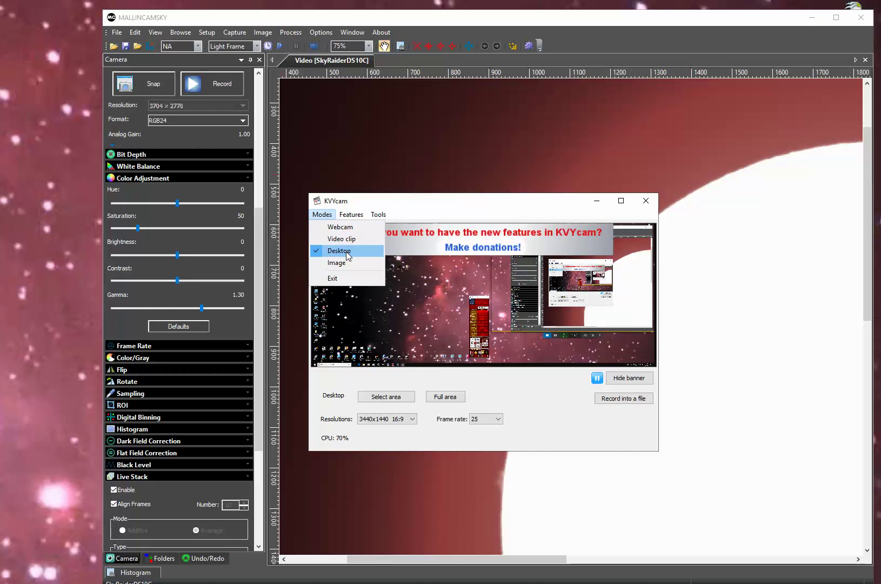
click(394, 401)
click(393, 400)
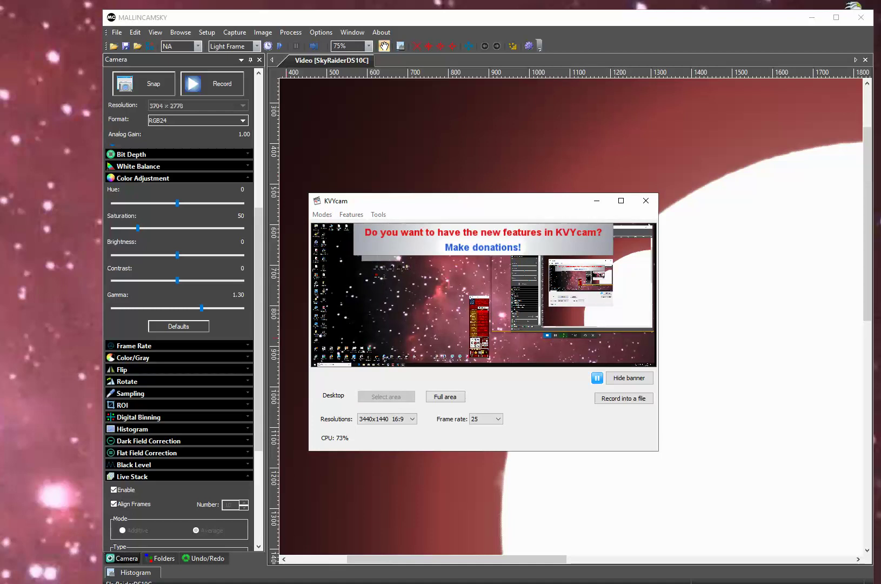
drag(0, 132, 224, 74)
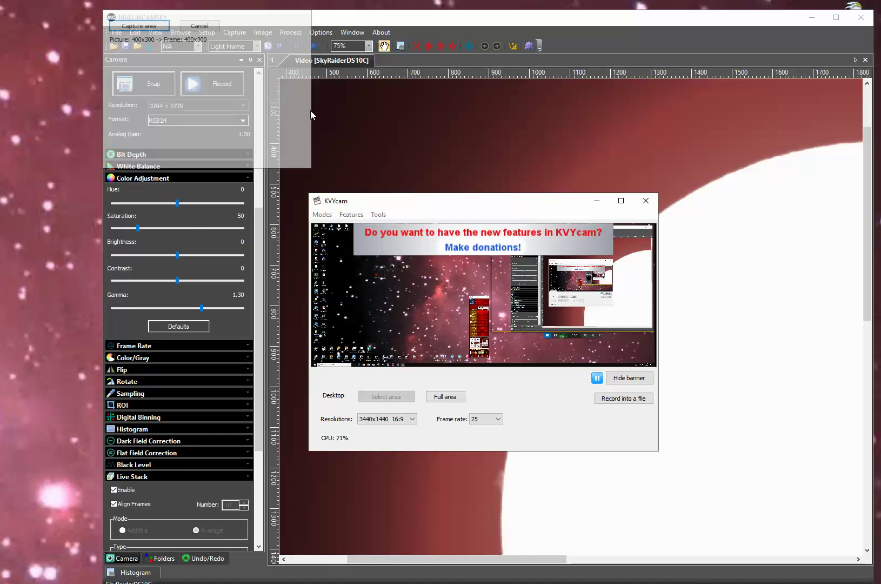
Stretch the capture frame over the MALLINCAMSKY window to about 1439x1081, capture that area and minimize KVYcam
drag(311, 111, 873, 144)
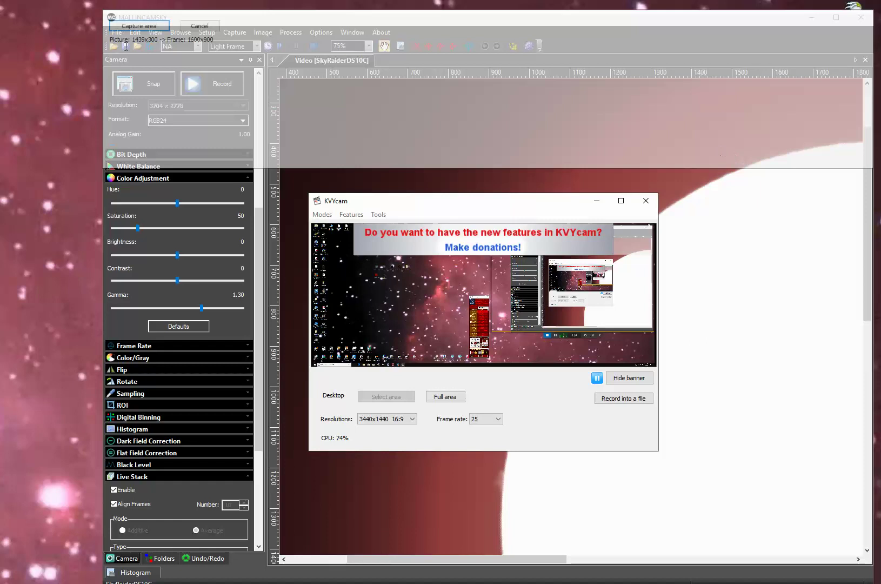
drag(477, 169, 484, 309)
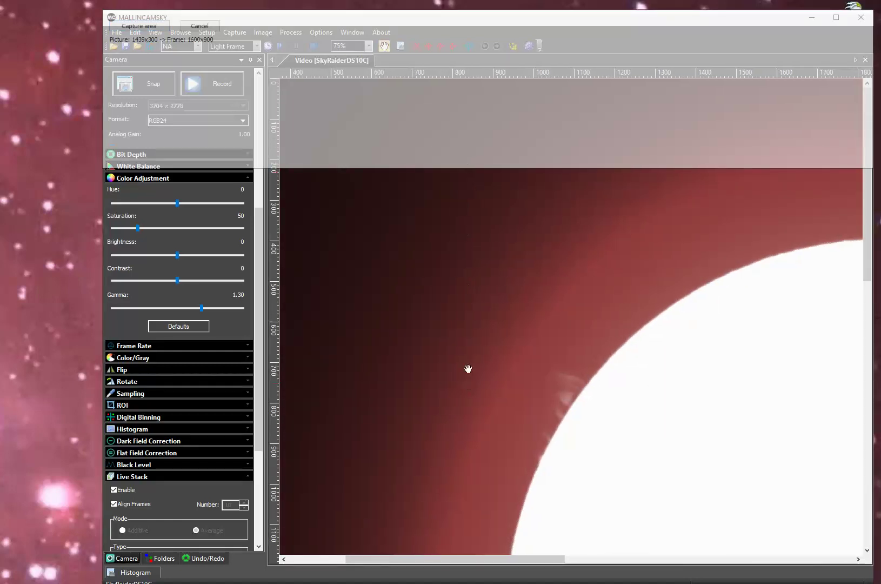
key(alt+Tab)
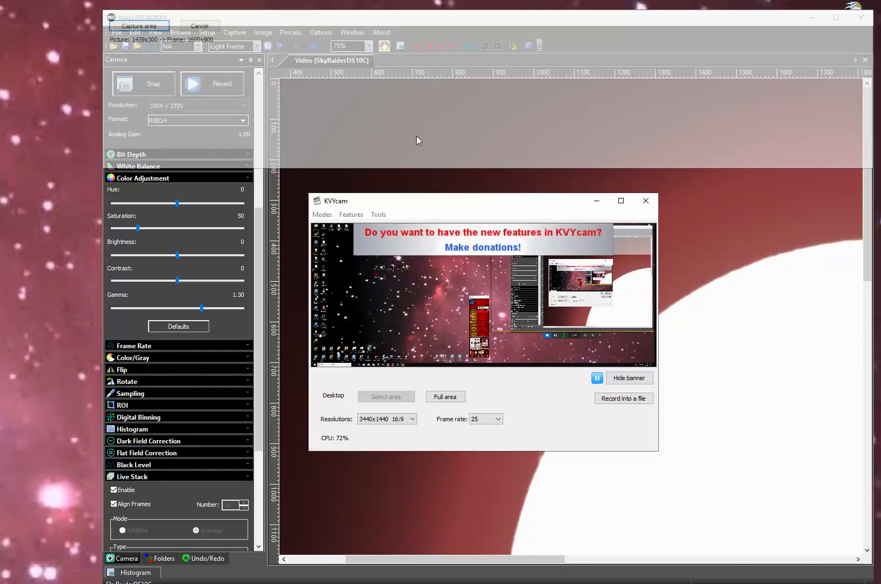
drag(408, 170, 417, 583)
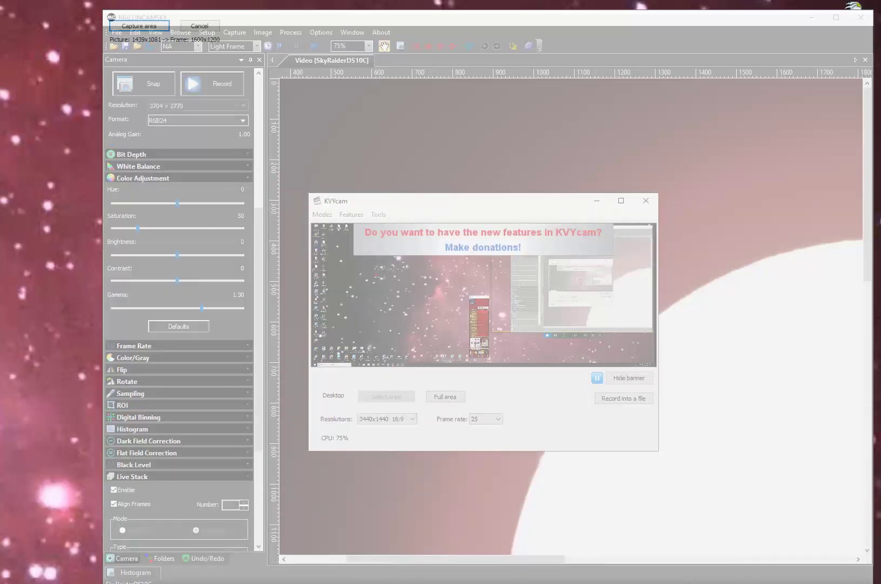
click(142, 29)
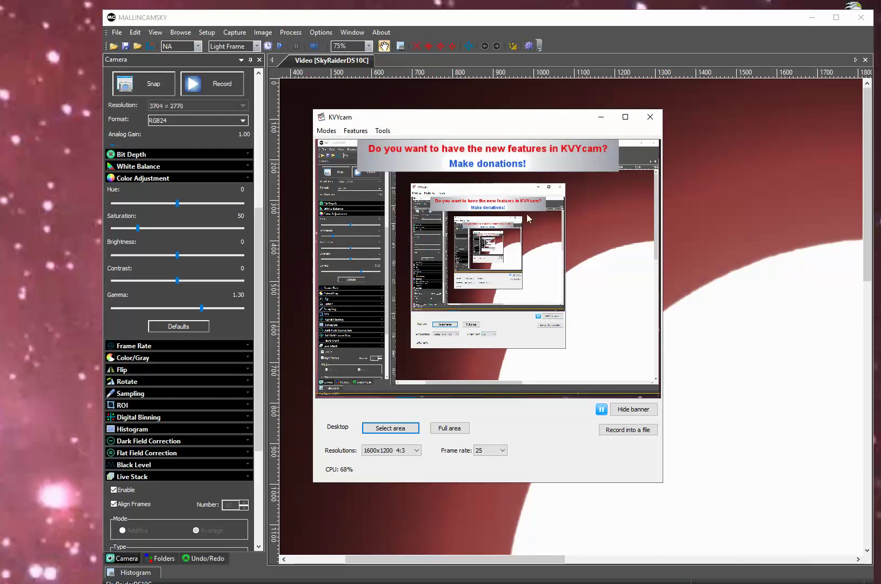
click(601, 118)
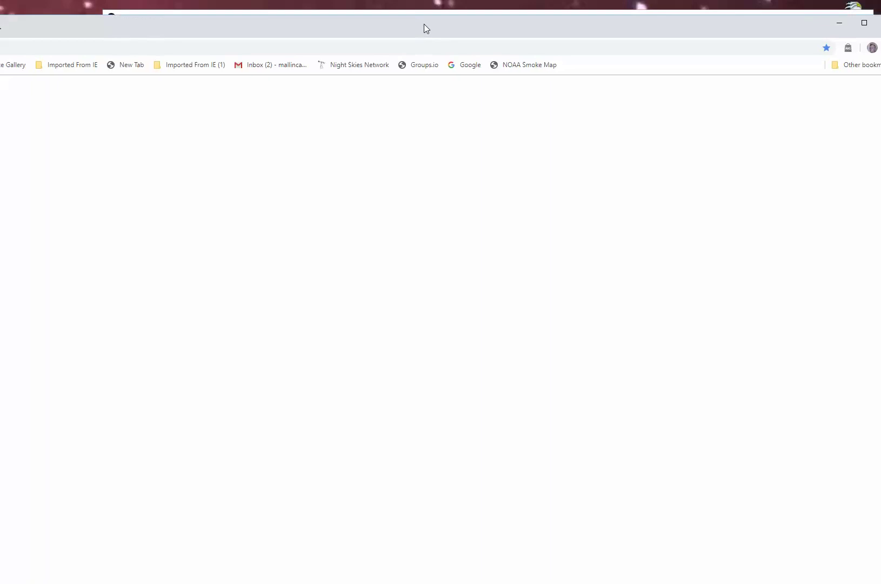
Open the bookmarked Night Skies Network site in the browser and log in with the saved credentials
click(361, 65)
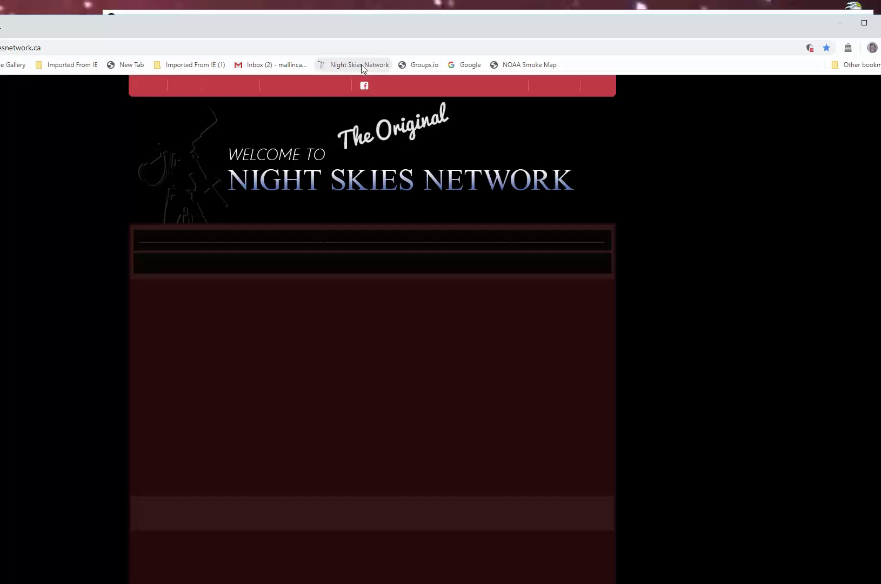
scroll(571, 437, down, 2)
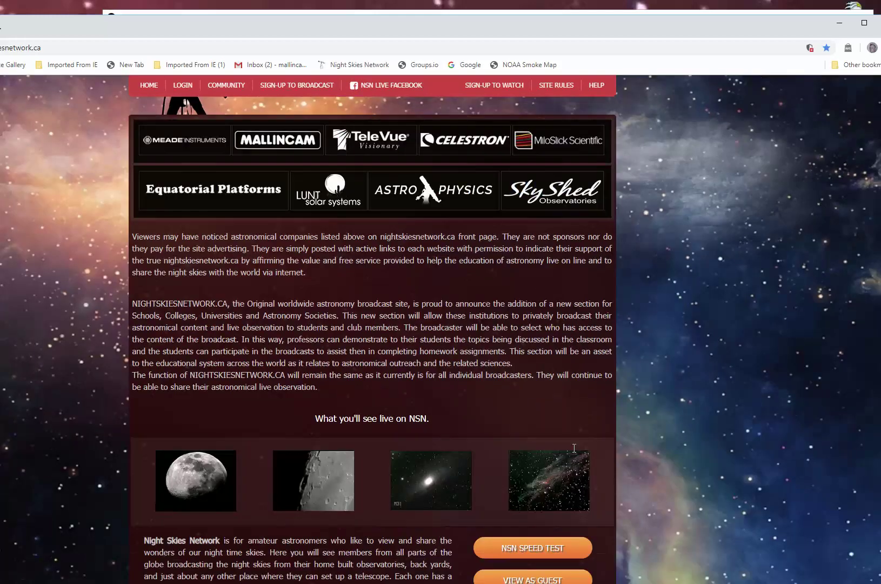
scroll(573, 454, down, 2)
click(541, 503)
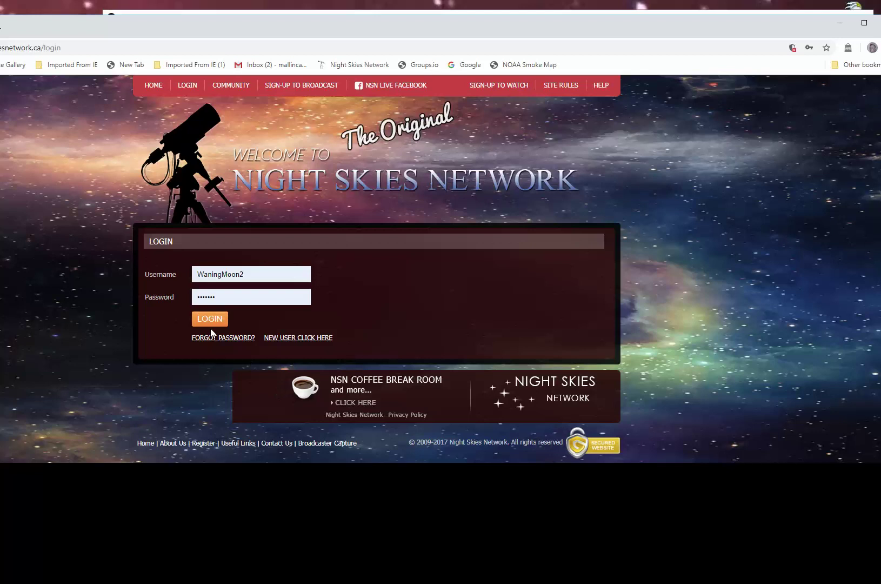
click(211, 320)
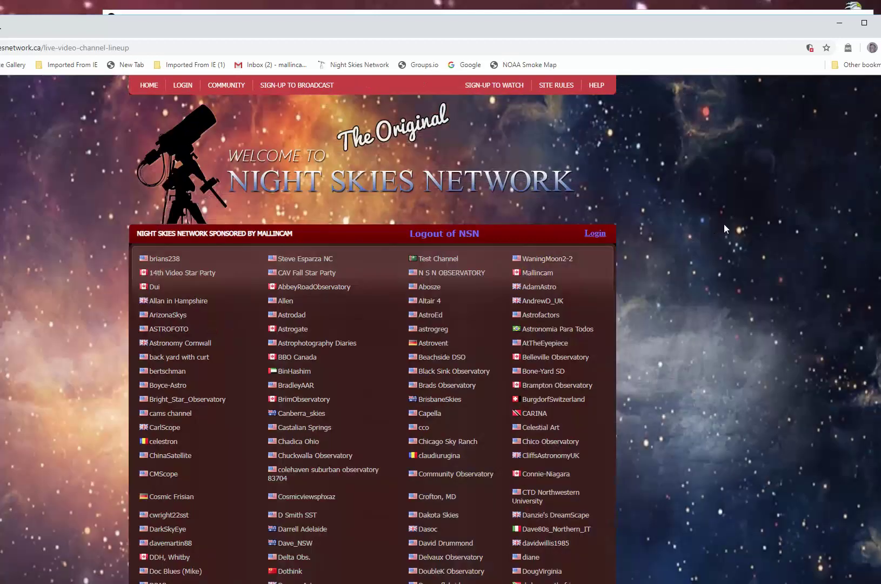
Log in to broadcast, publish the channel and allow Flash Player access to the camera and microphone
click(596, 235)
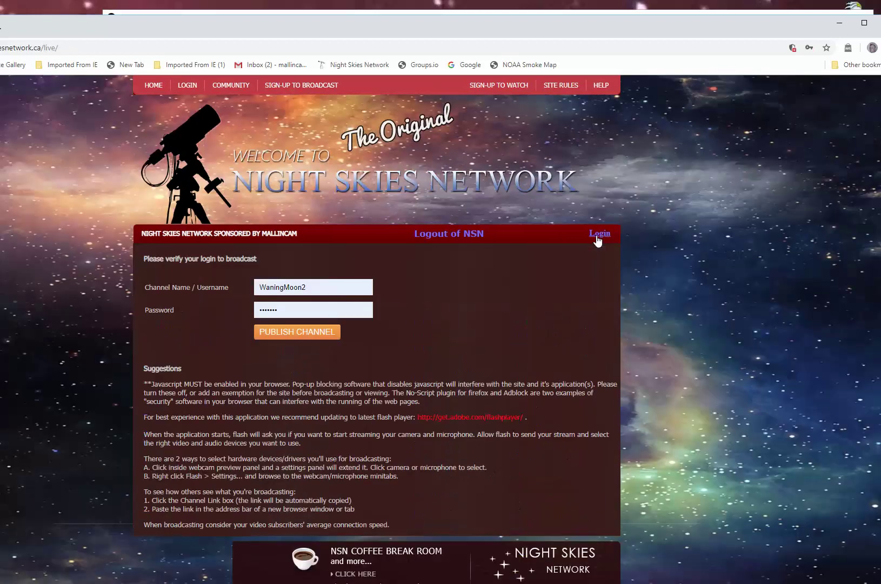
click(312, 335)
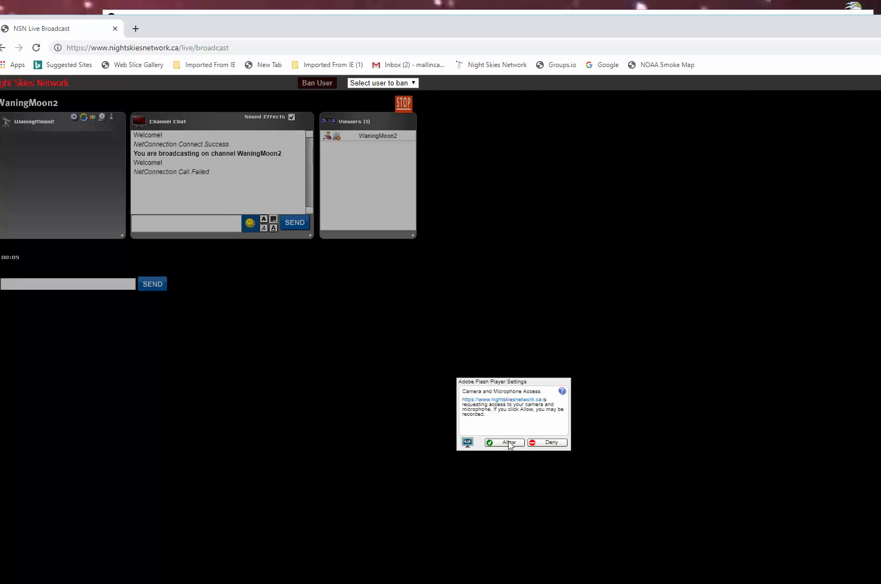
click(508, 442)
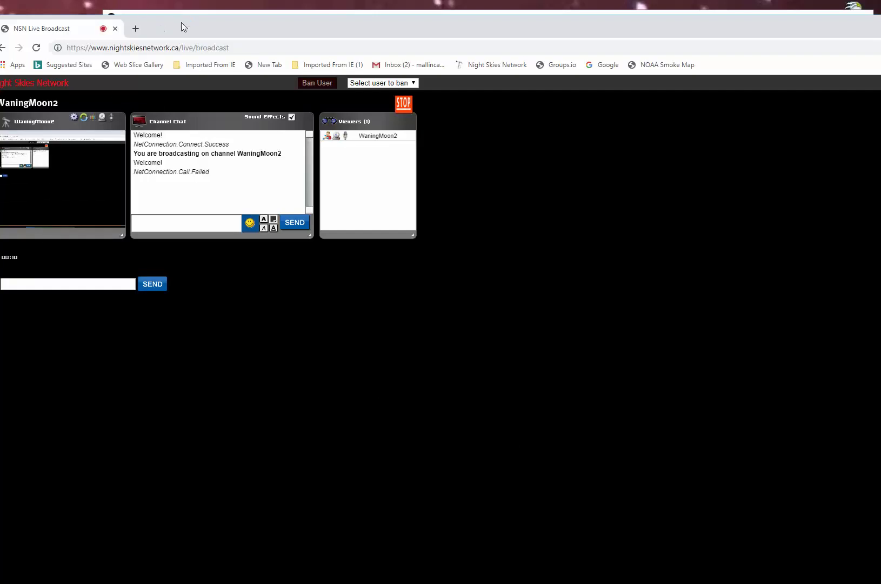
Move the Viewers and Channel Chat panels away from the preview and title the broadcast "DS10c - LUNT 152 DS"
drag(181, 22, 211, 23)
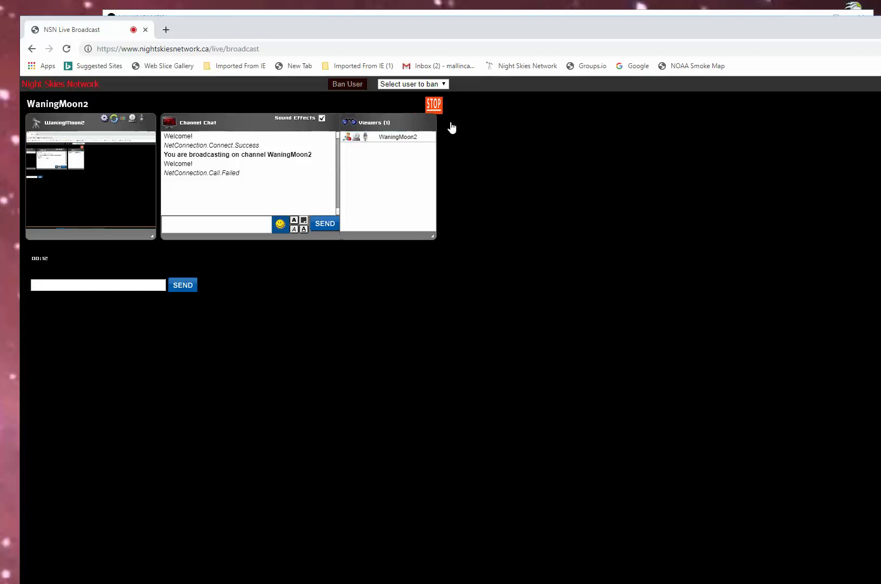
drag(451, 127, 868, 115)
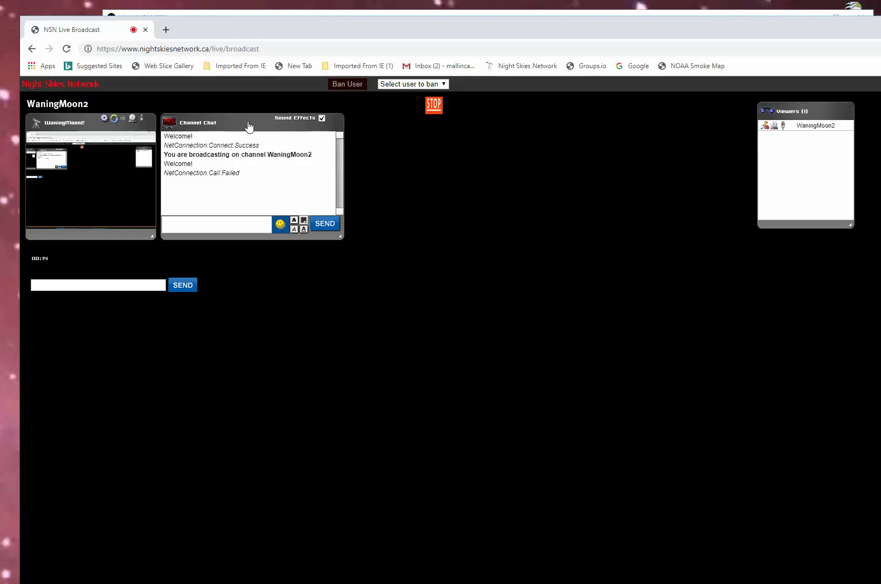
drag(249, 126, 650, 120)
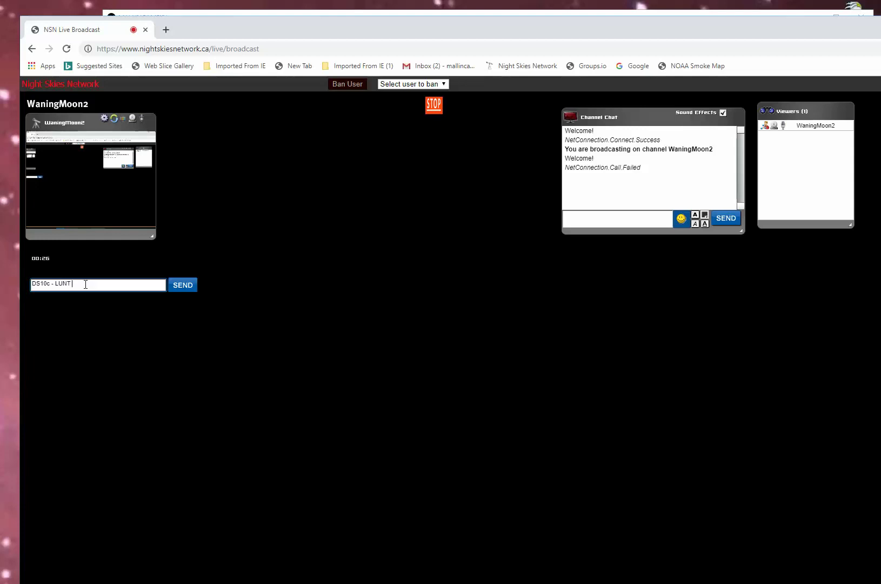
text(152 ()
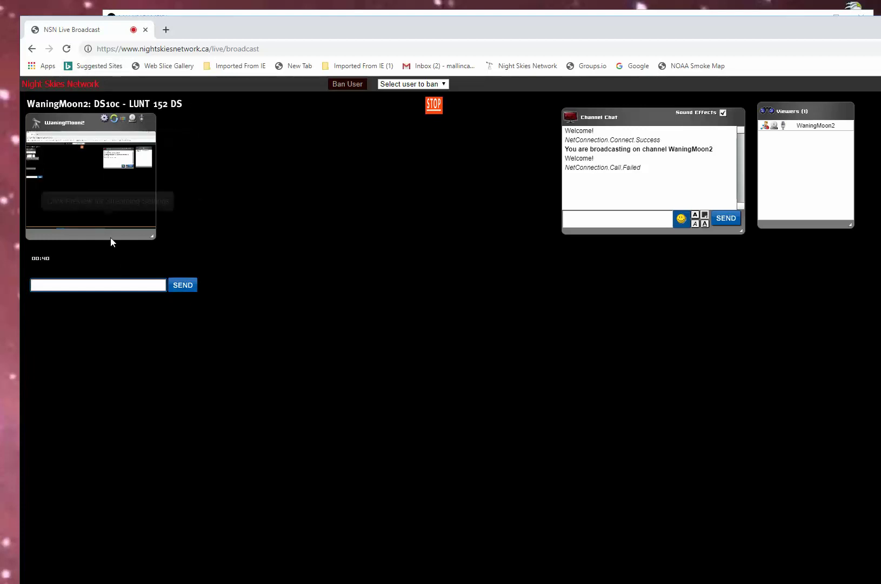
Set the KVYcam stream's resolution to HDCAM and its picture quality to maximum, and apply the streaming settings
click(93, 224)
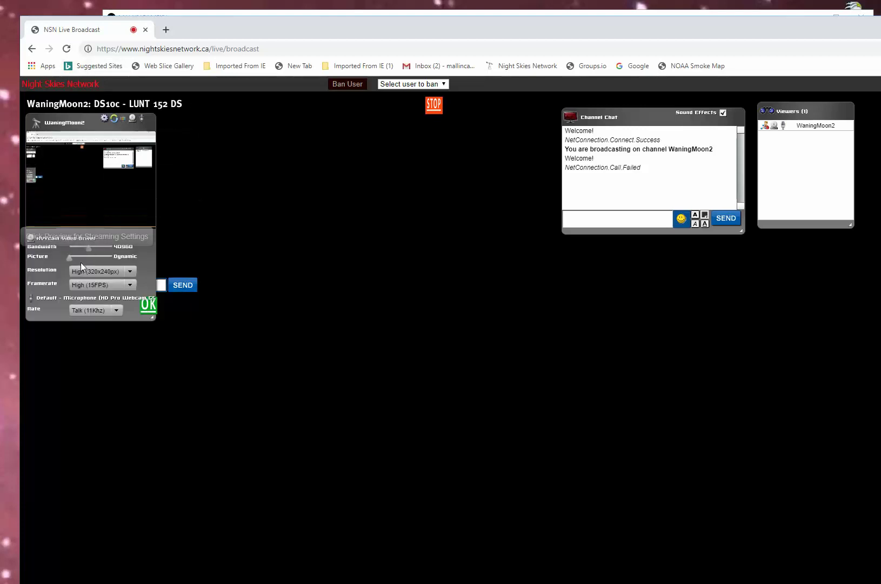
click(130, 272)
drag(132, 295, 133, 316)
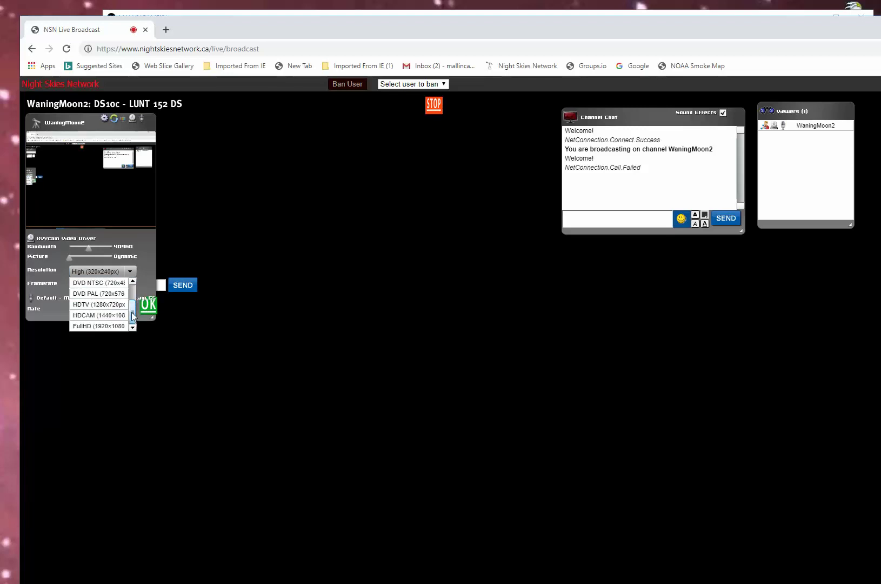
click(97, 314)
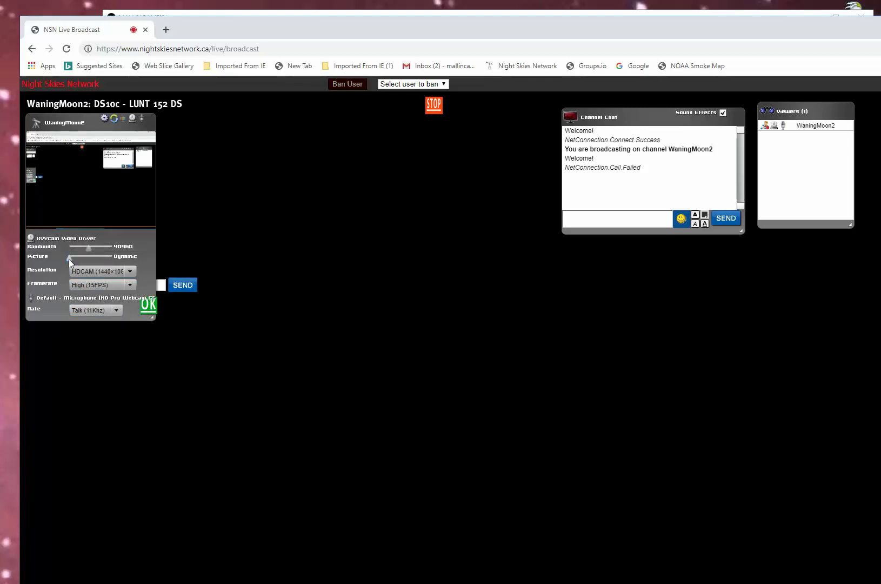
drag(68, 259, 111, 258)
click(148, 308)
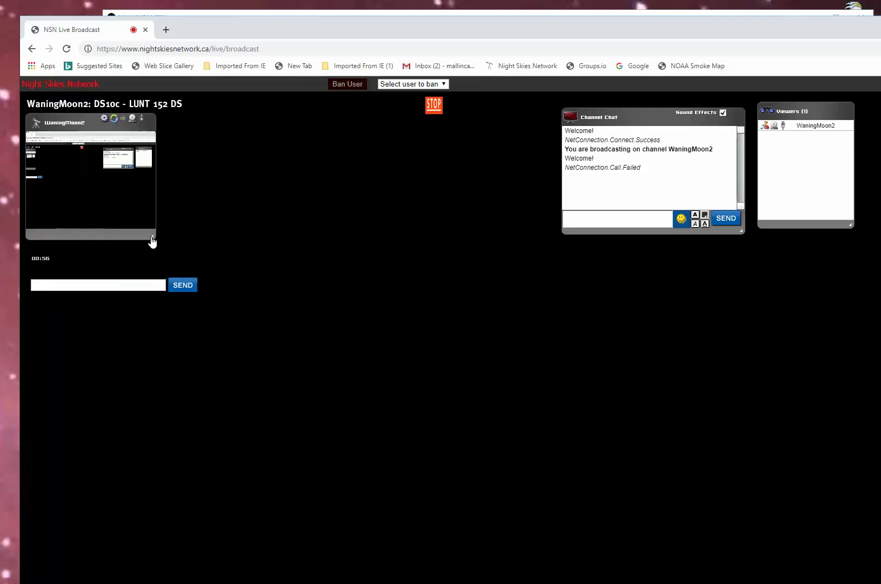
Enlarge the broadcast preview panel, and narrow and reposition the browser window to uncover part of the live solar video
drag(152, 242, 565, 440)
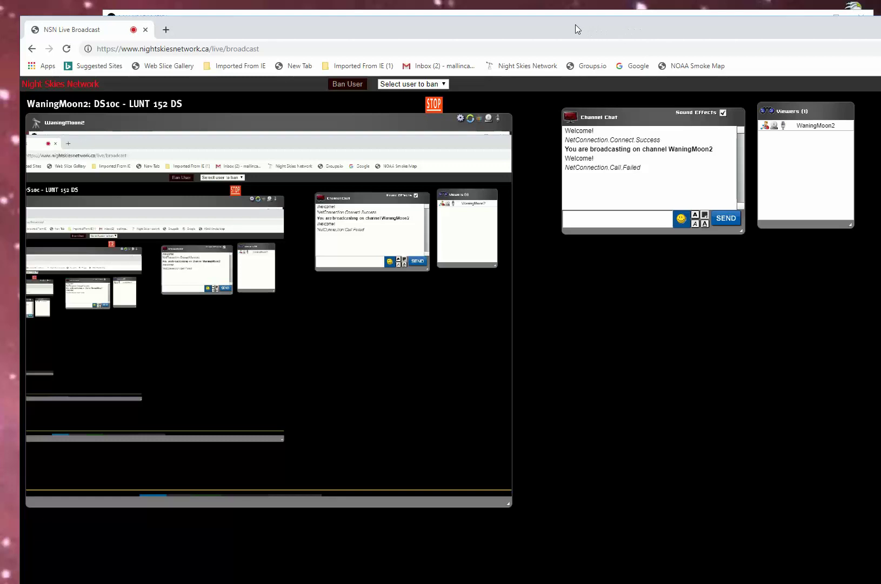
drag(576, 24, 196, 35)
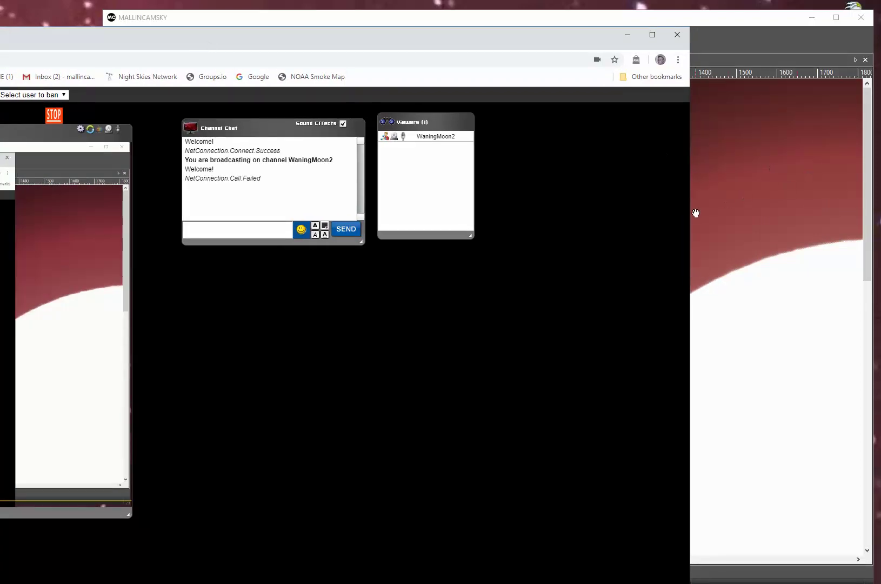
drag(691, 219, 452, 222)
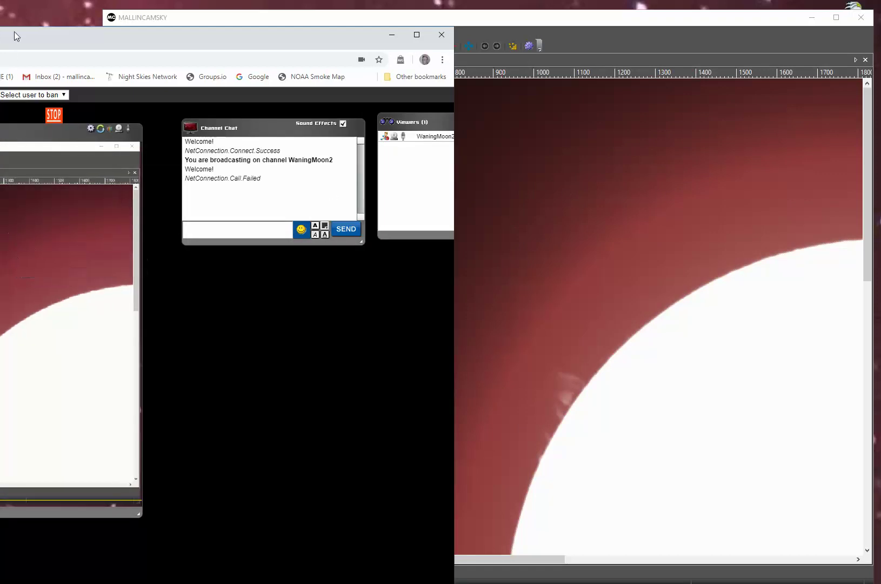
drag(40, 34, 188, 34)
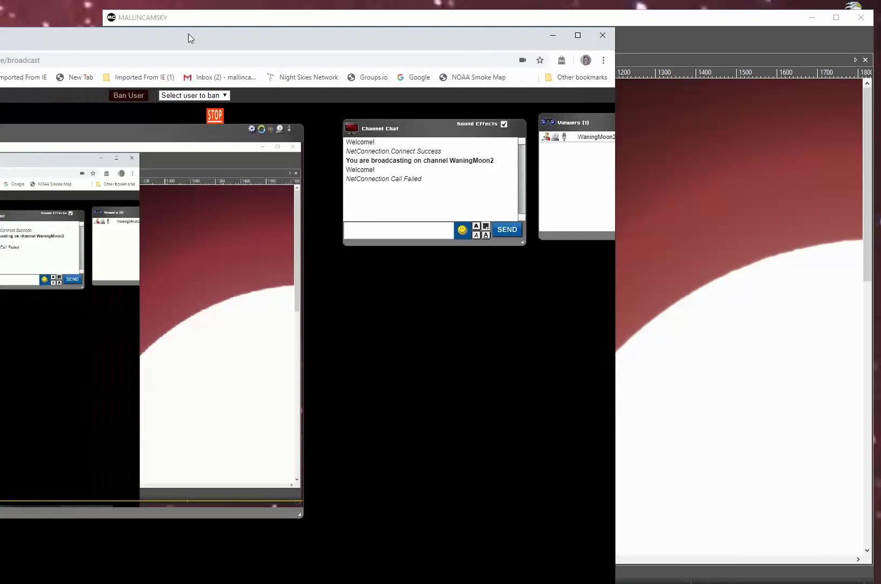